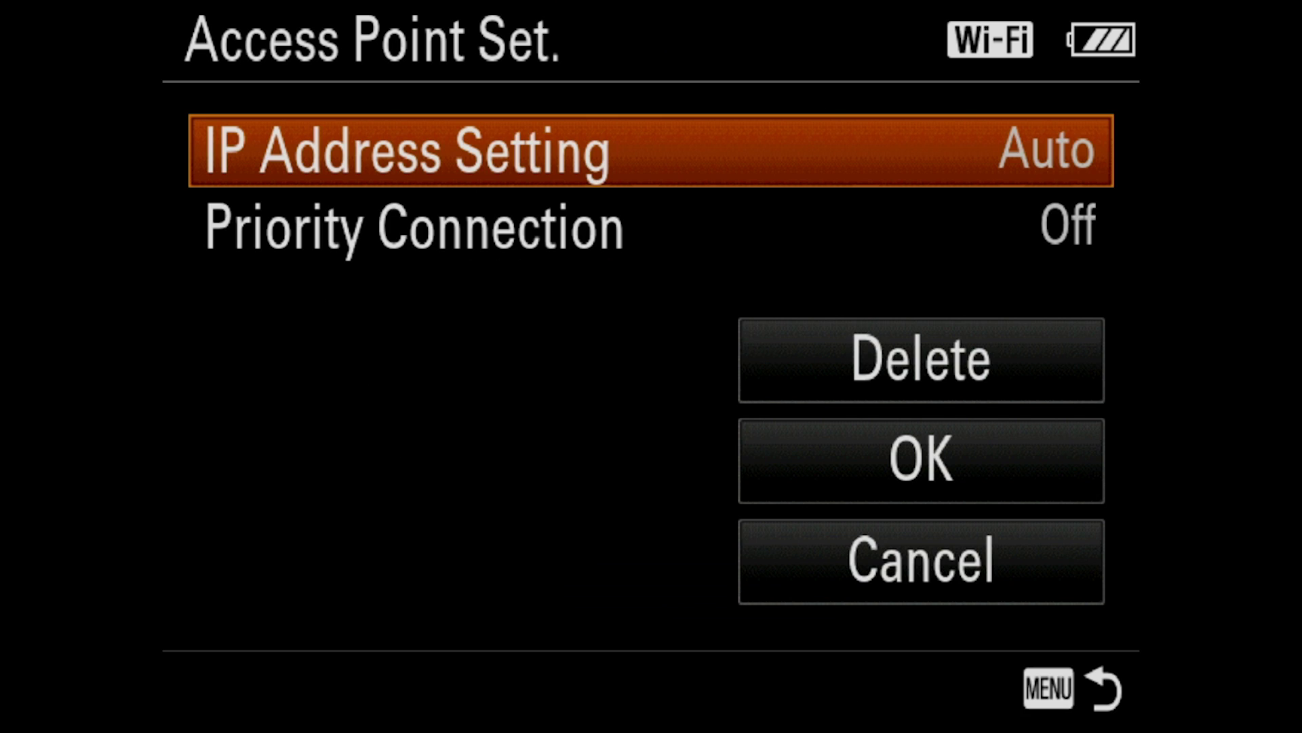
Confirm the Voyager 2G access point settings, acknowledge registration and return to the Wireless menu.
key("Down")
key("Down")
key("Down")
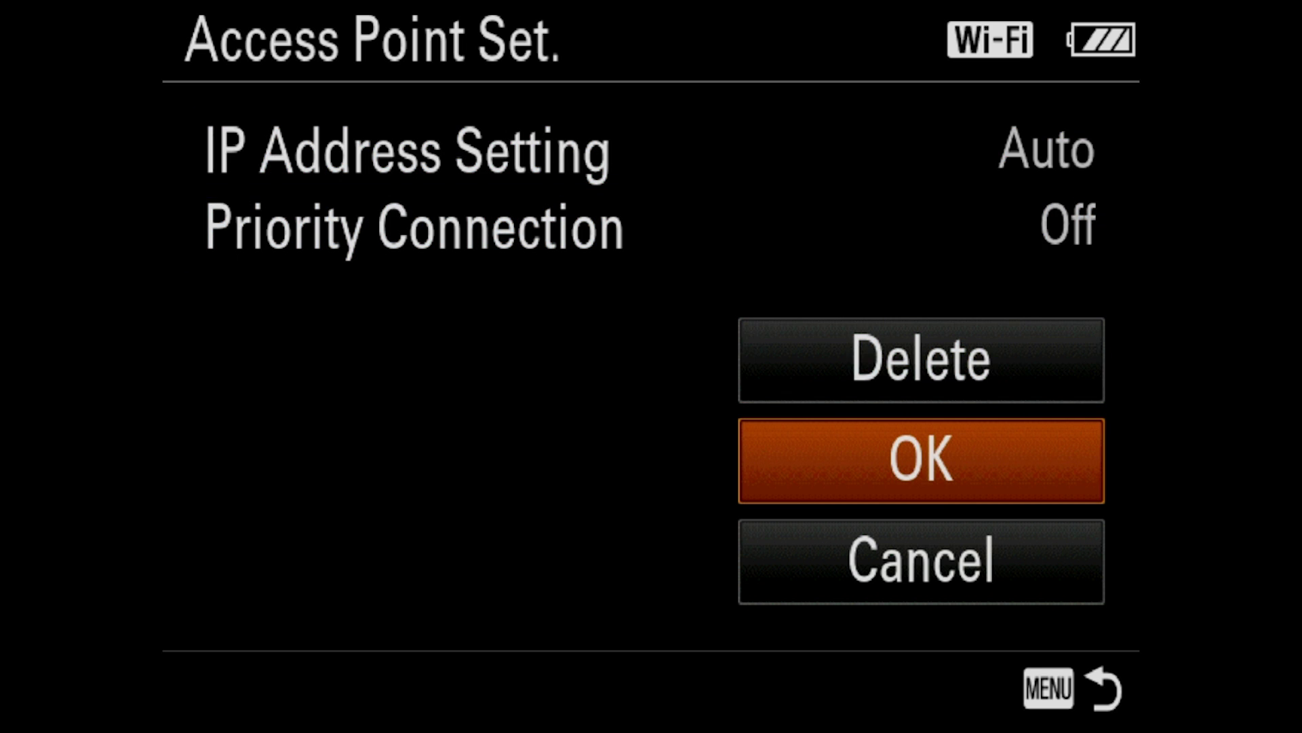
key("Return")
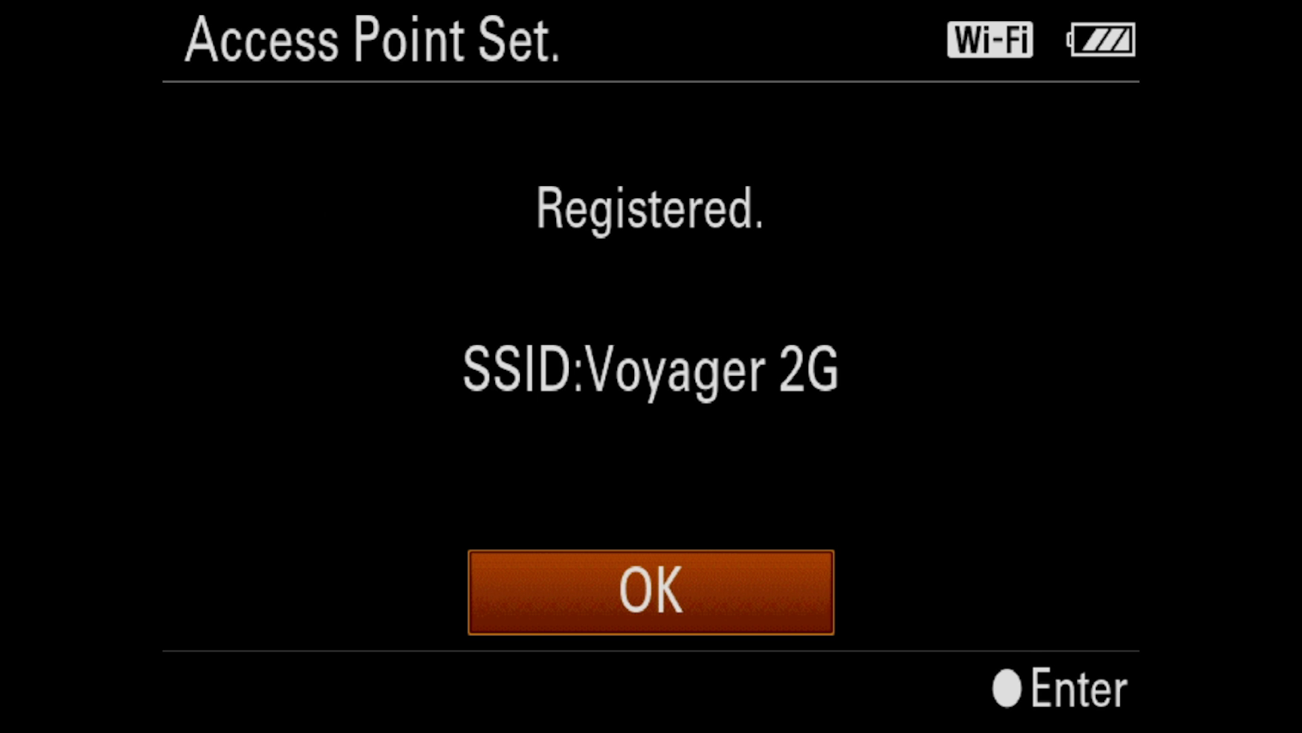
key("Return")
key("Escape")
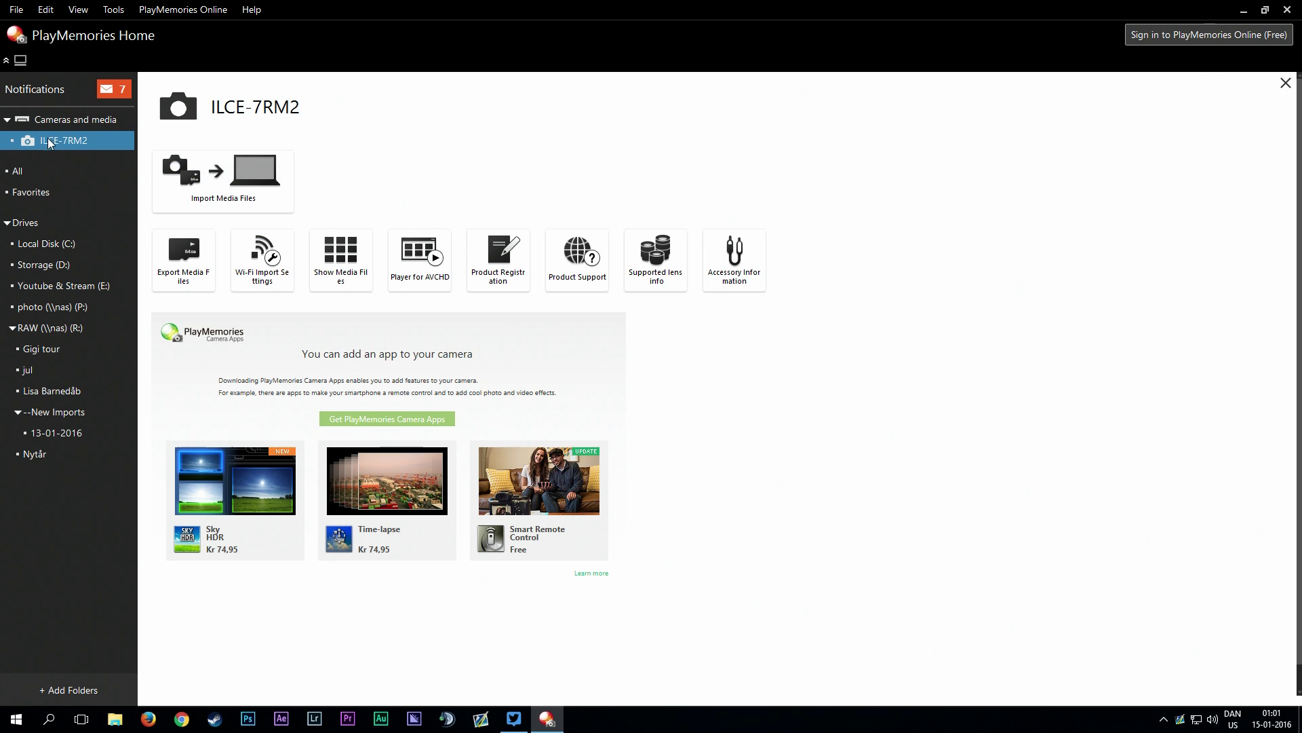
Start Wi-Fi Import Settings as a Custom setup with this computer set as the destination.
left_click(263, 275)
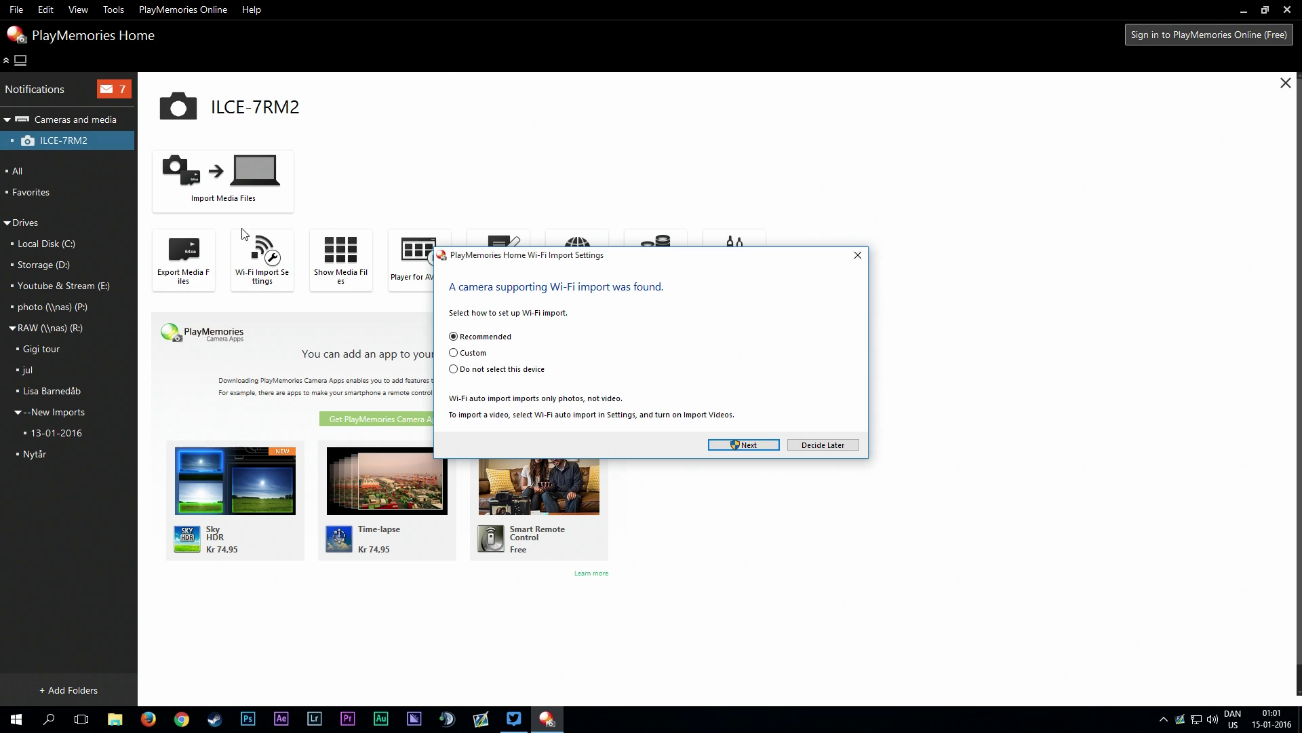
left_click(455, 354)
left_click(746, 444)
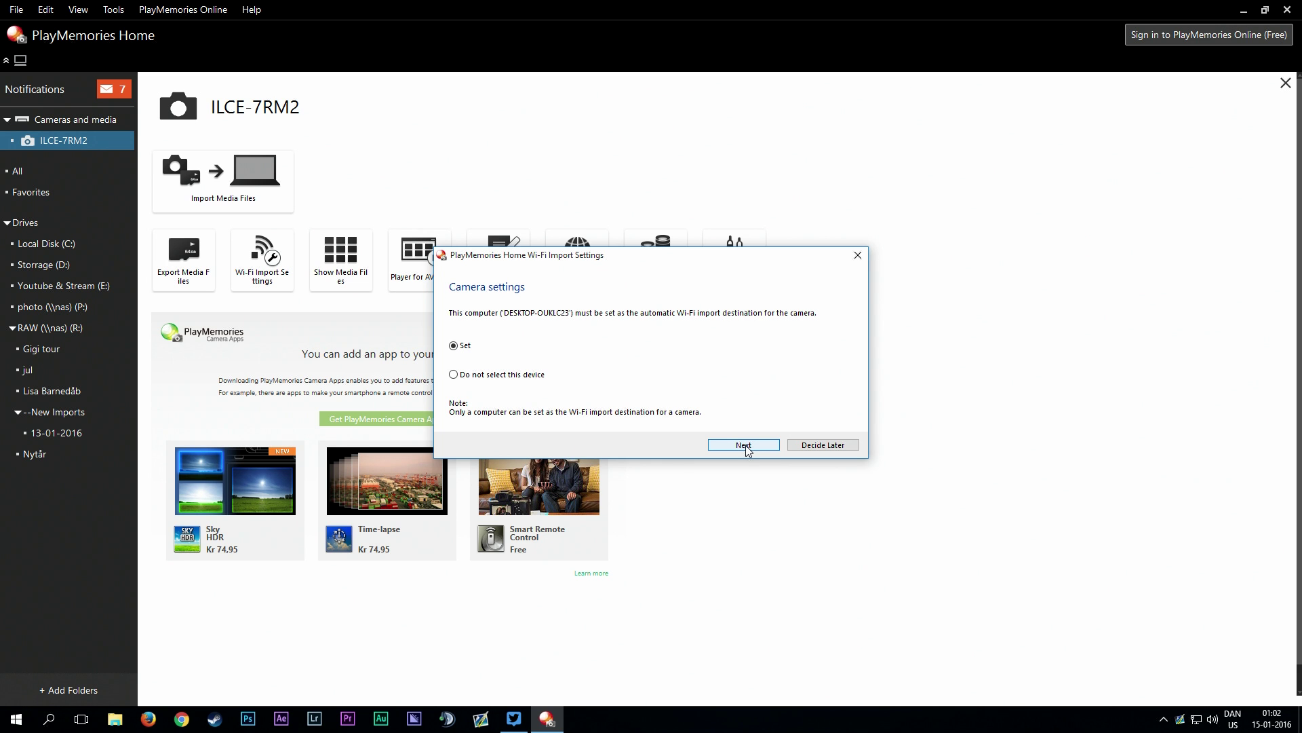
left_click(745, 445)
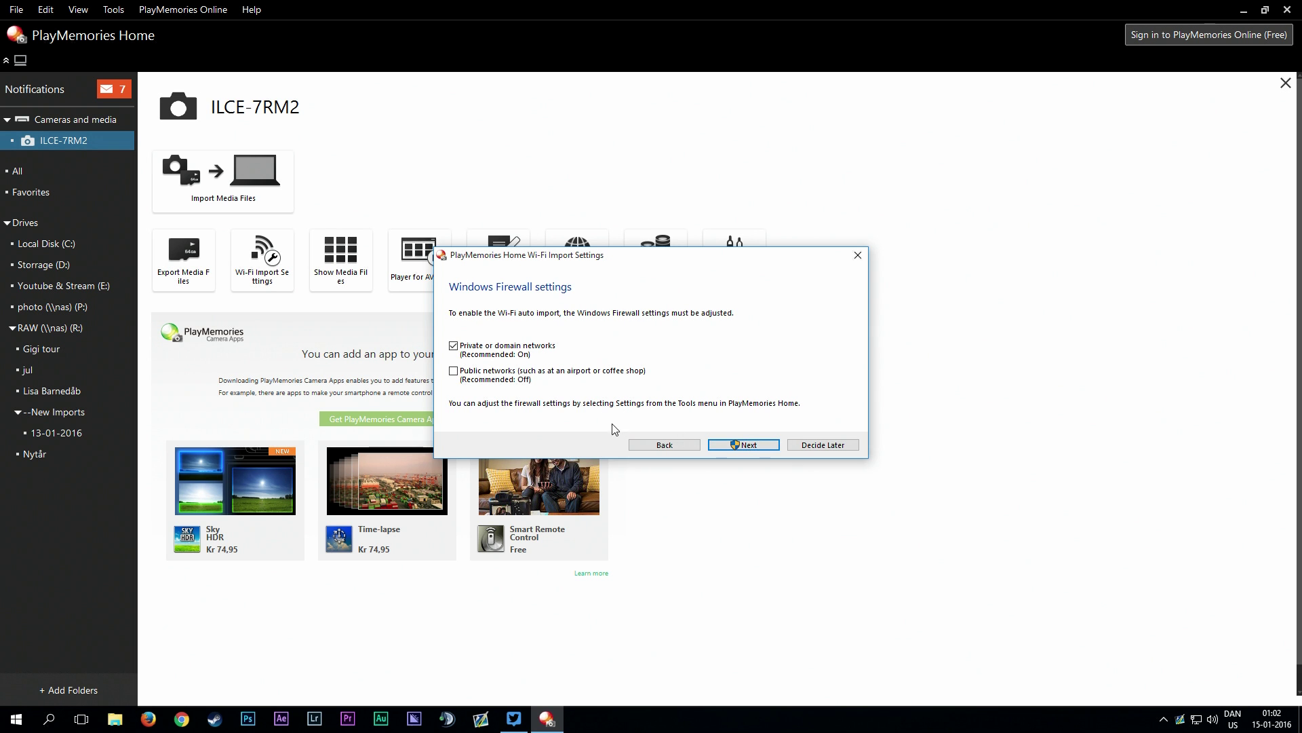
Allow firewall access on private and public networks, approve the UAC prompt and finish the wizard.
left_click(454, 372)
left_click(760, 447)
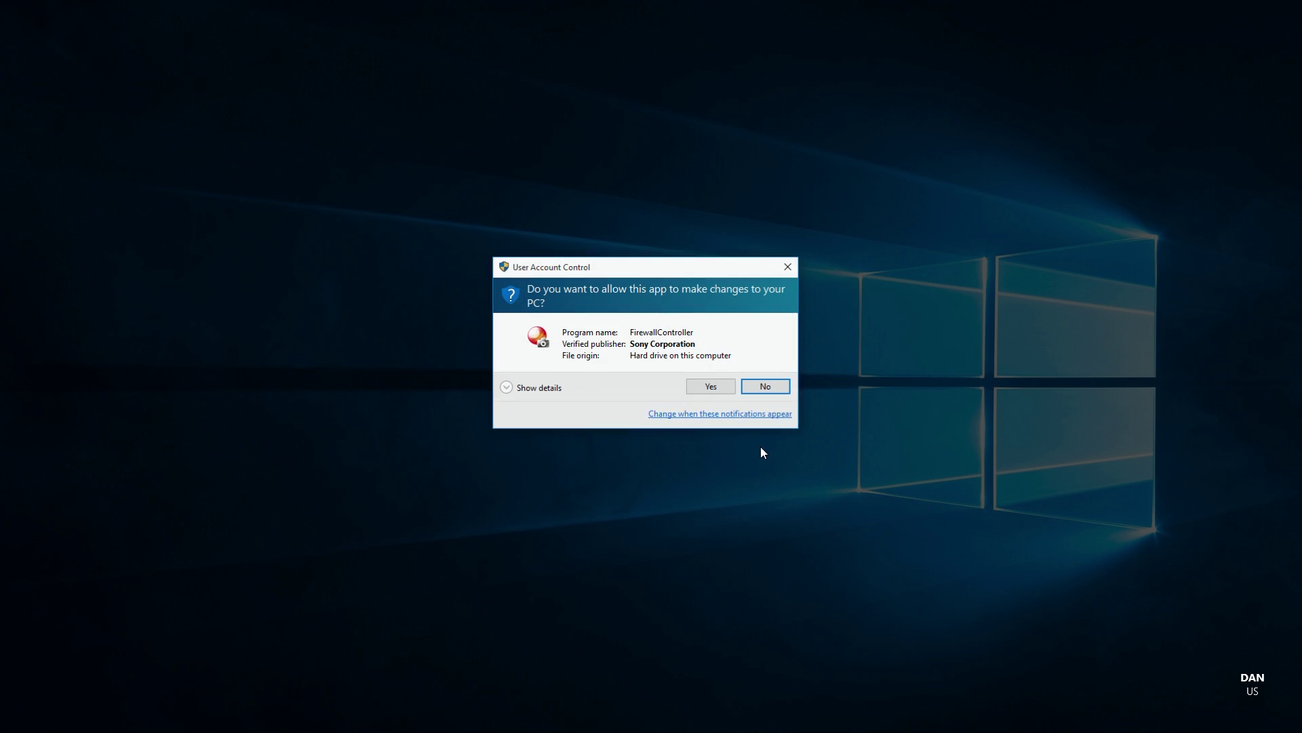
left_click(725, 393)
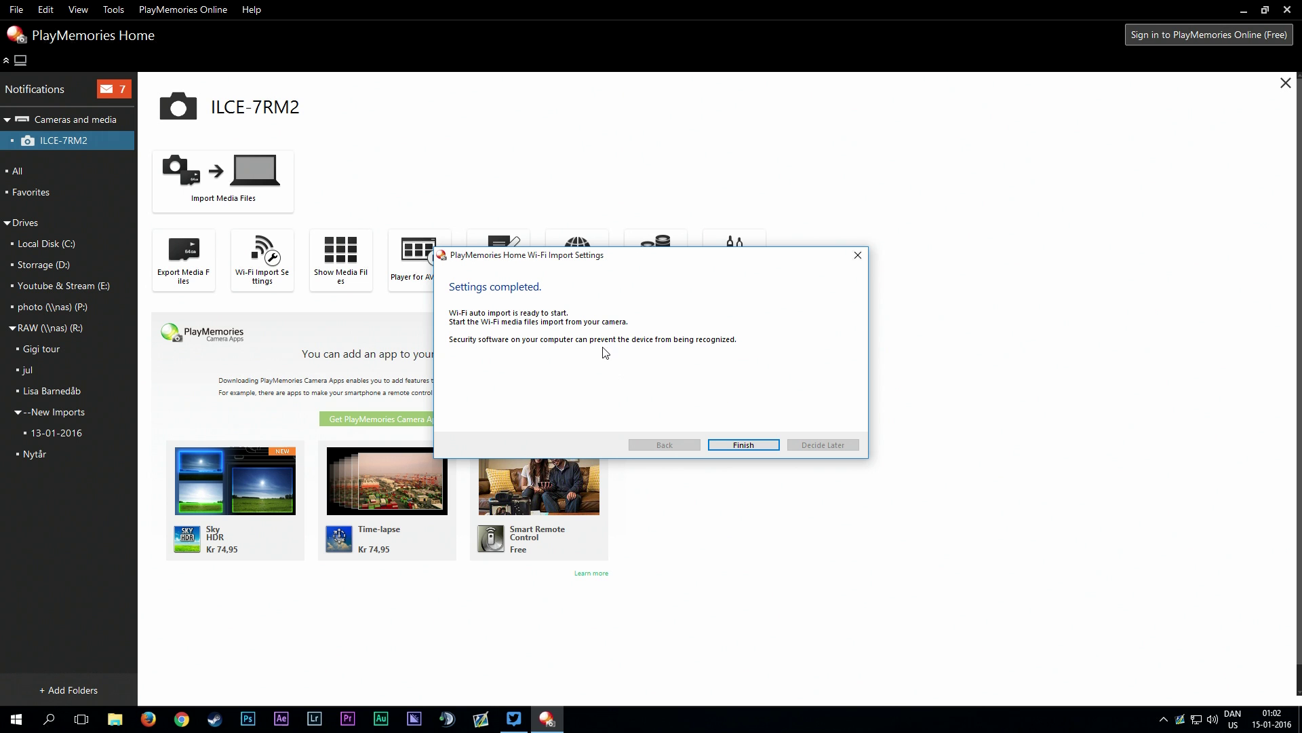
left_click(740, 445)
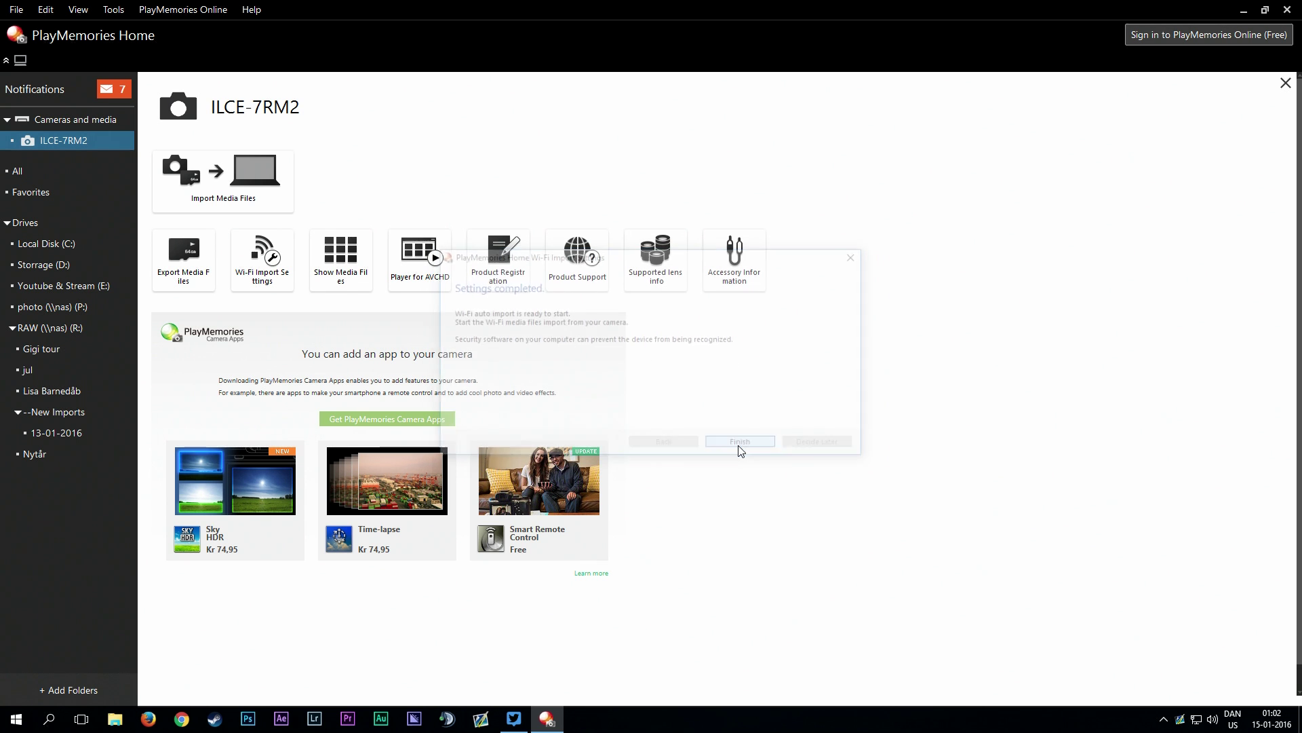
Show the Wi-Fi import page of the program Settings via the Tools menu.
left_click(121, 11)
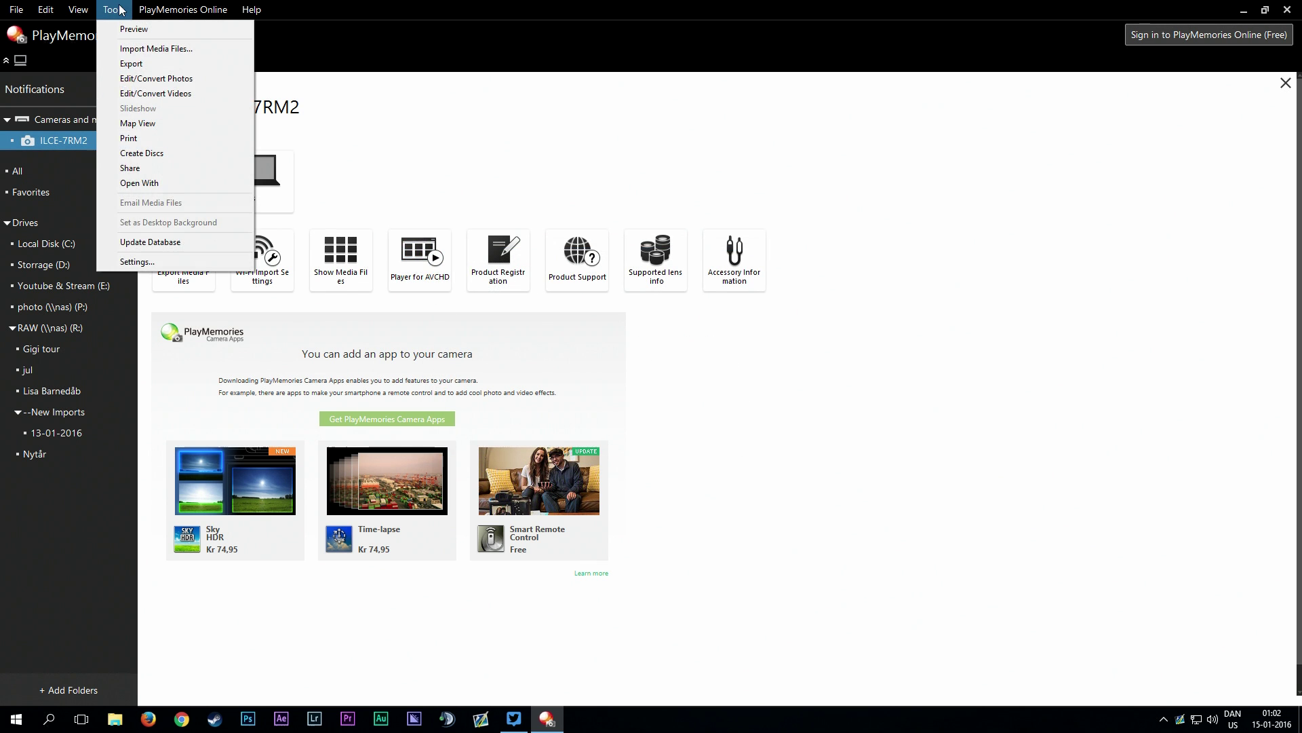
left_click(161, 267)
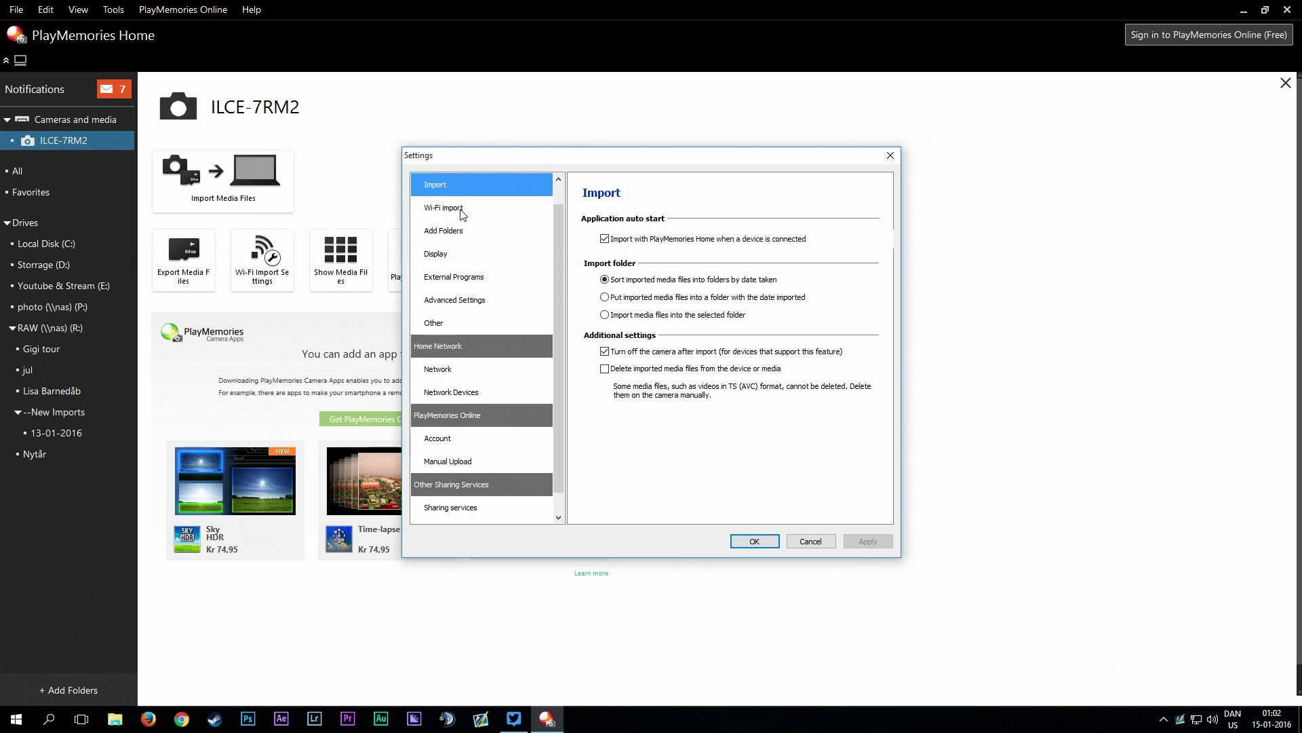
left_click(461, 215)
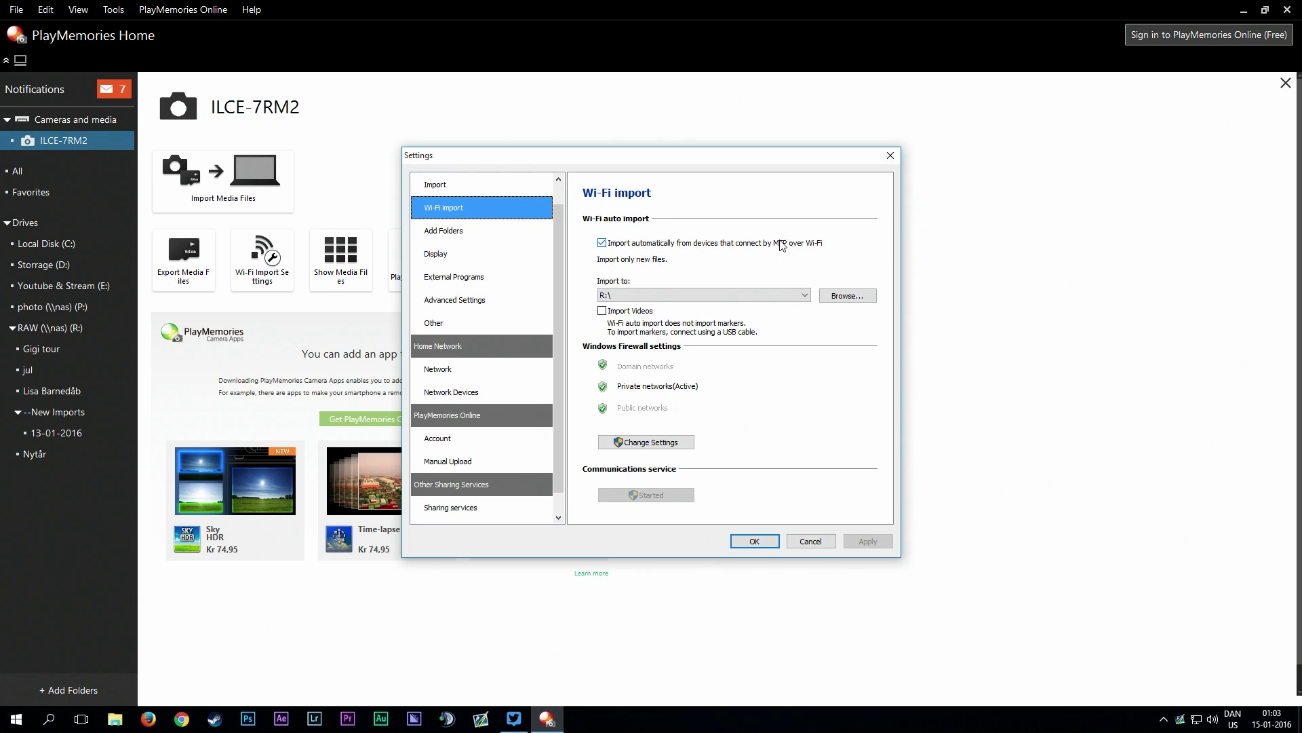
Set the Wi-Fi import folder to --New Imports on the RAW drive and apply it.
left_click(835, 295)
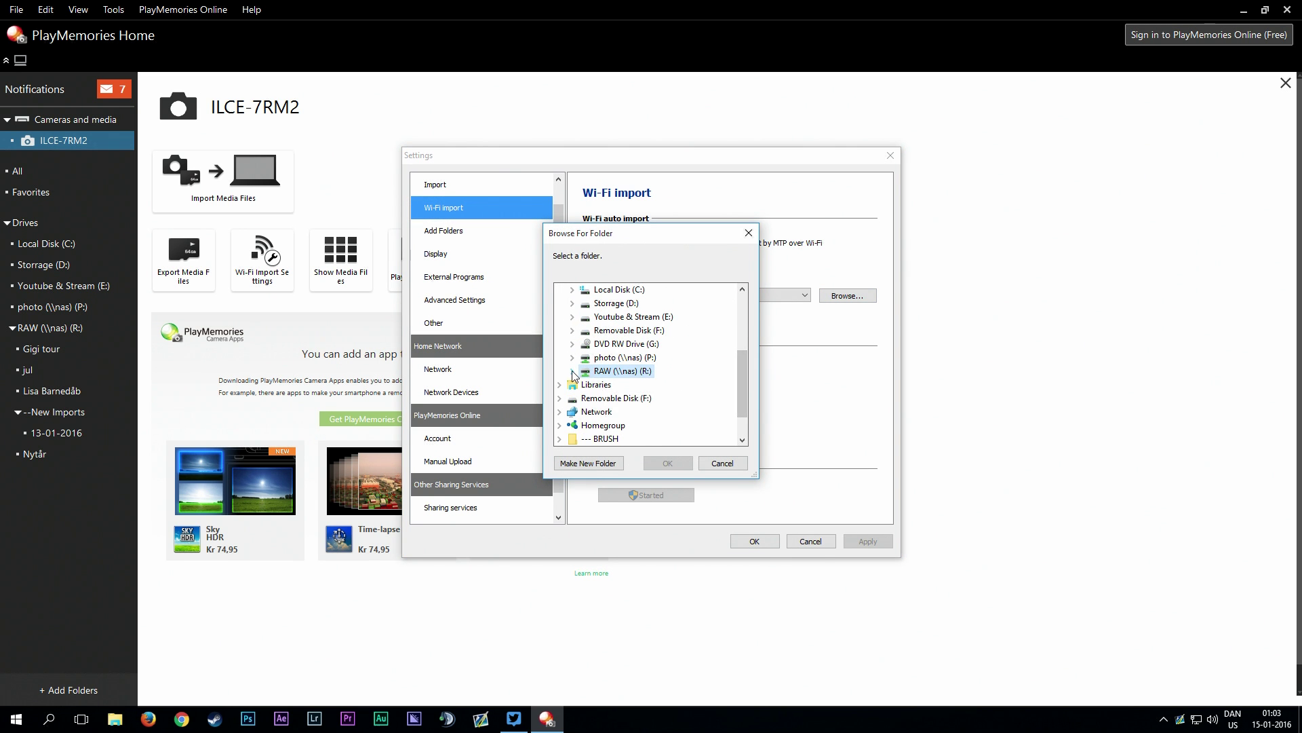
left_click(633, 423)
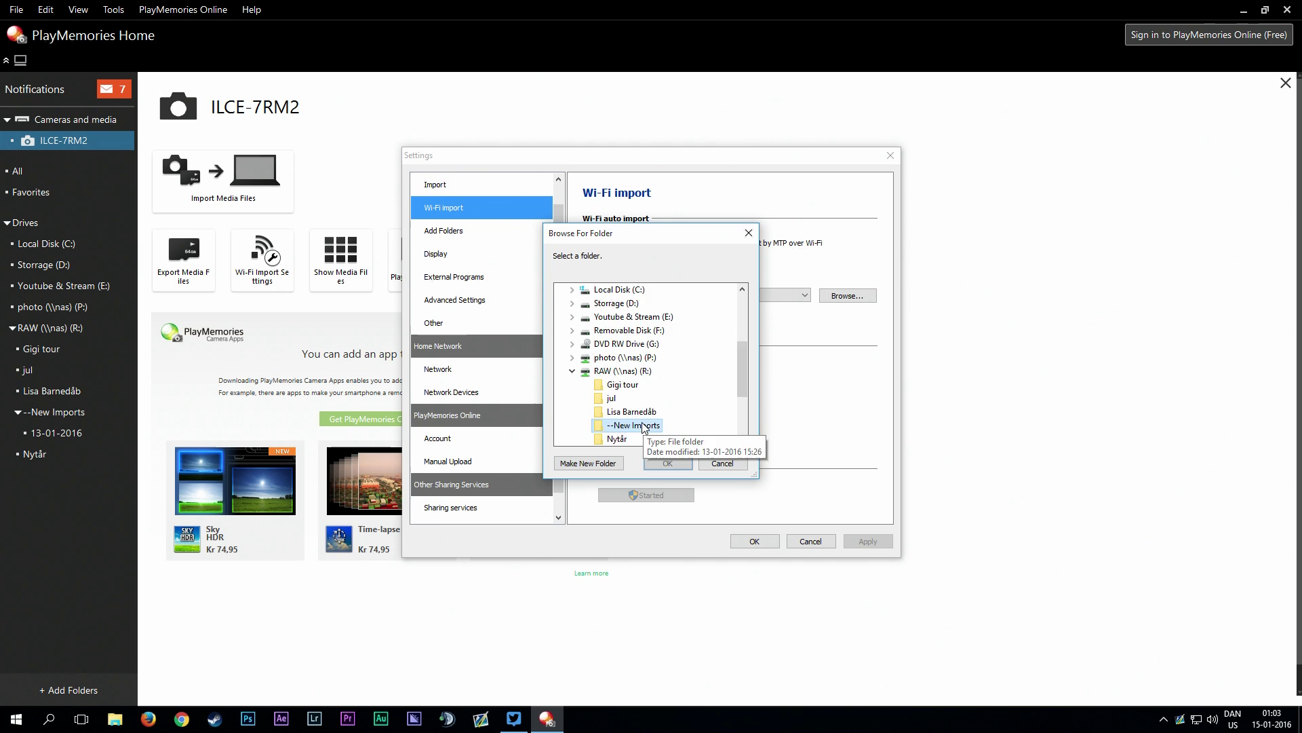
left_click(684, 470)
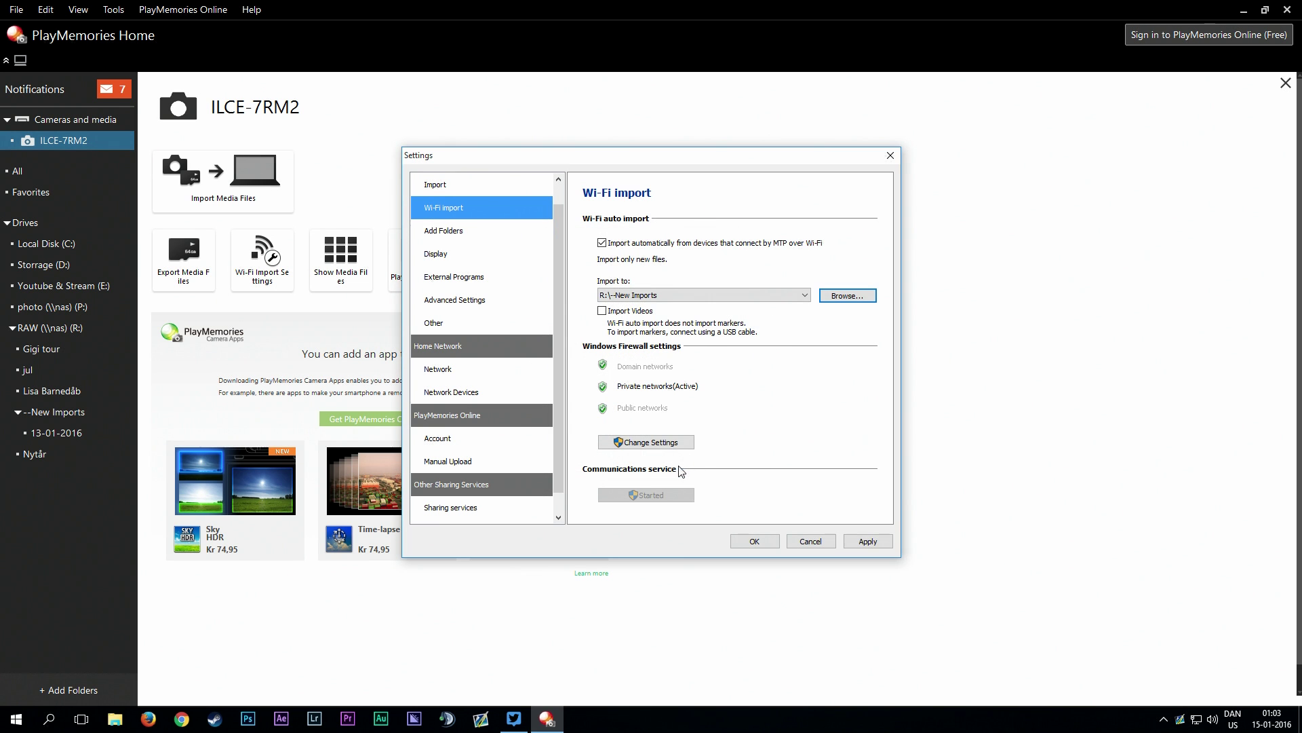
left_click(879, 544)
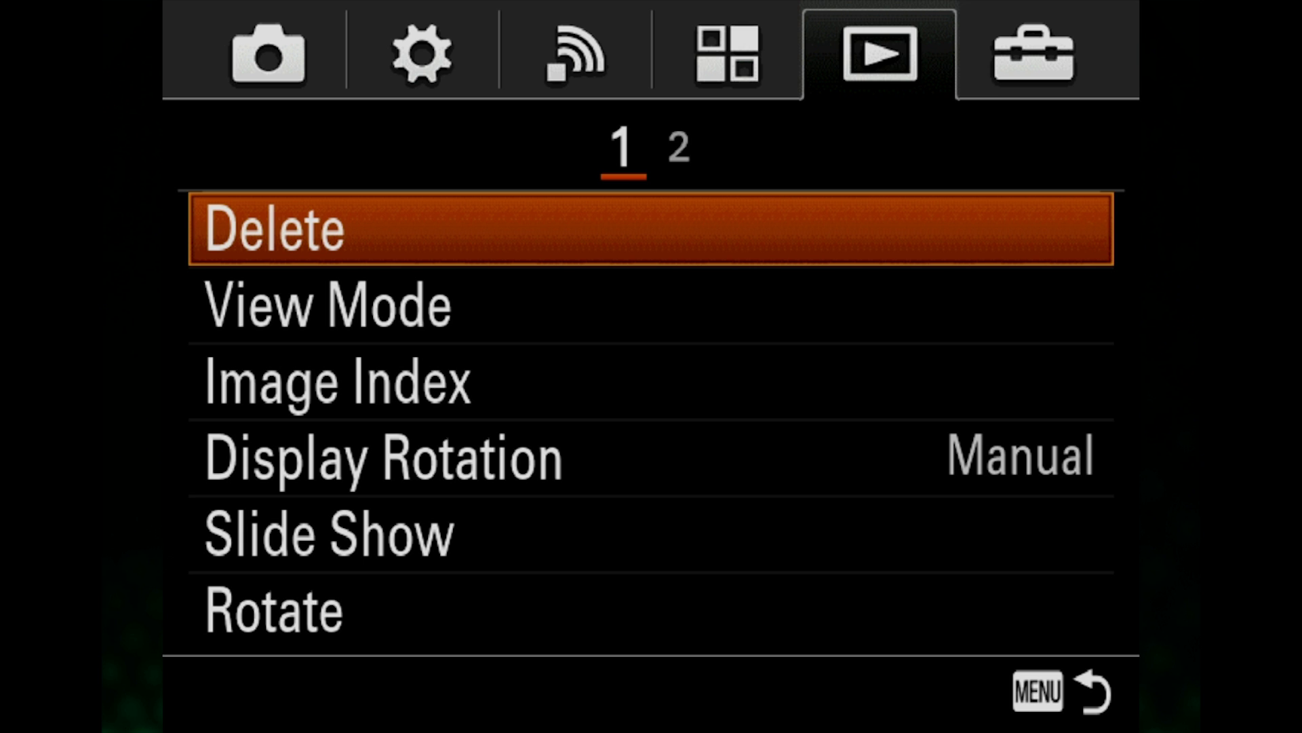
Navigate to Wireless page 1 and start Send to Computer toward DESKTOP-OUKLC23.
key("Left")
key("Left")
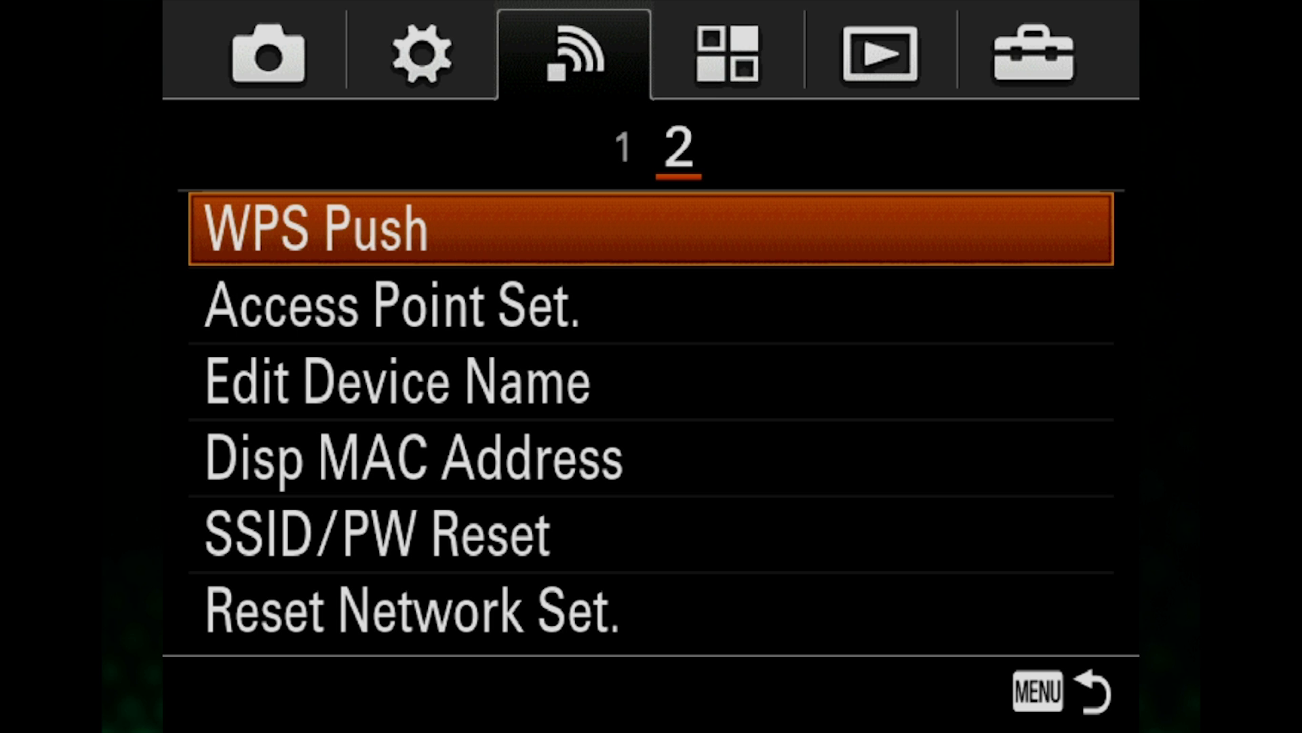
key("Up")
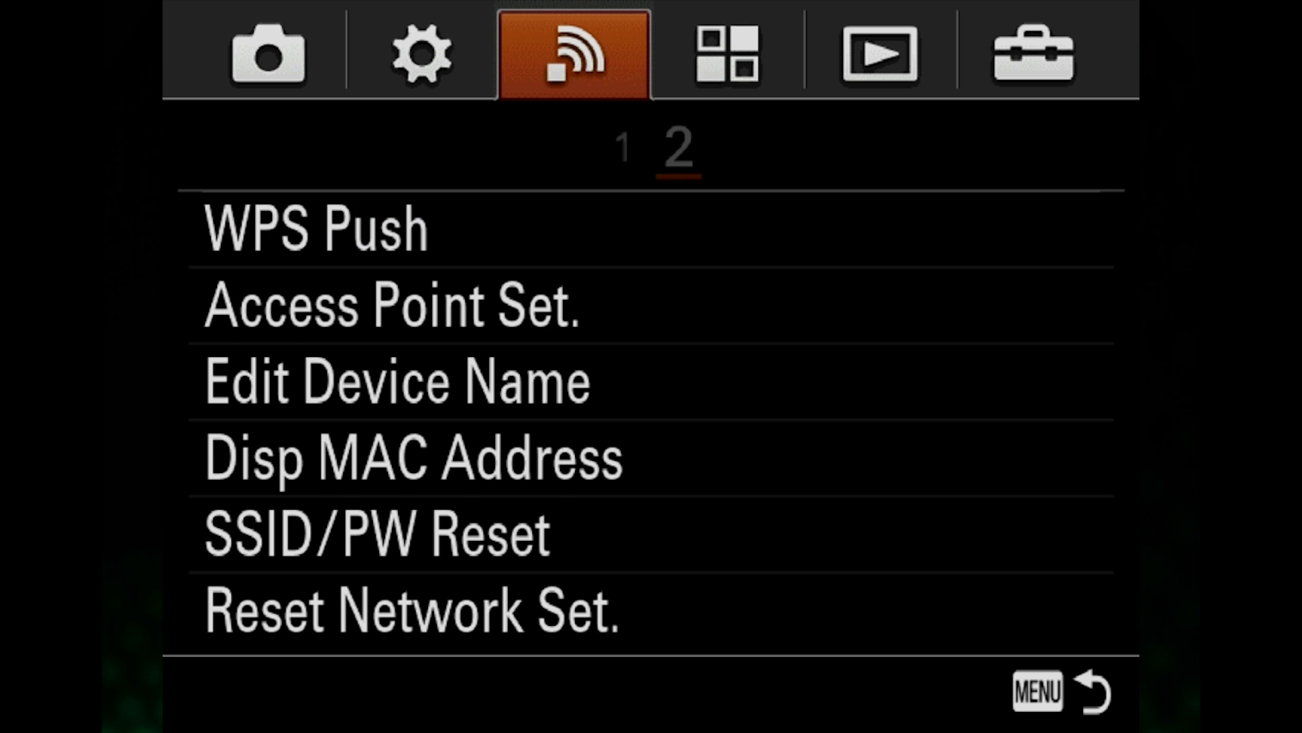
key("Left")
key("Down")
key("Down")
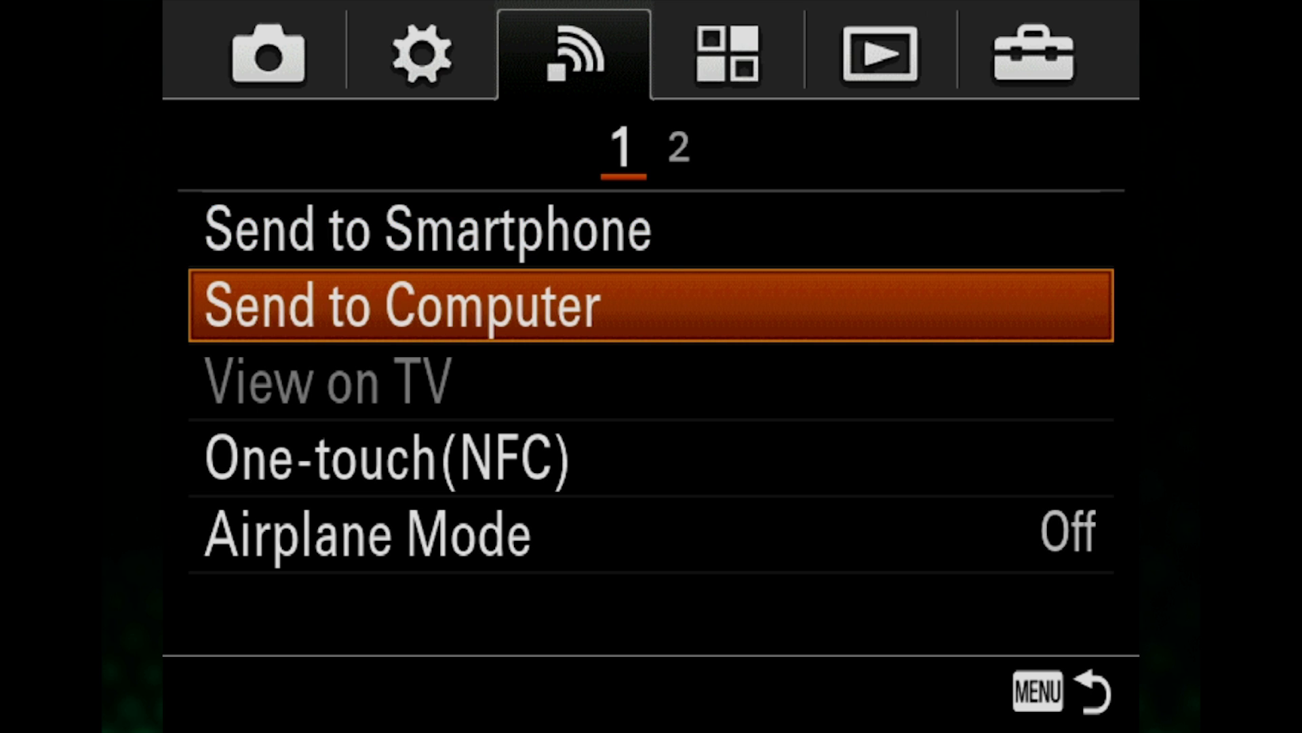
key("Return")
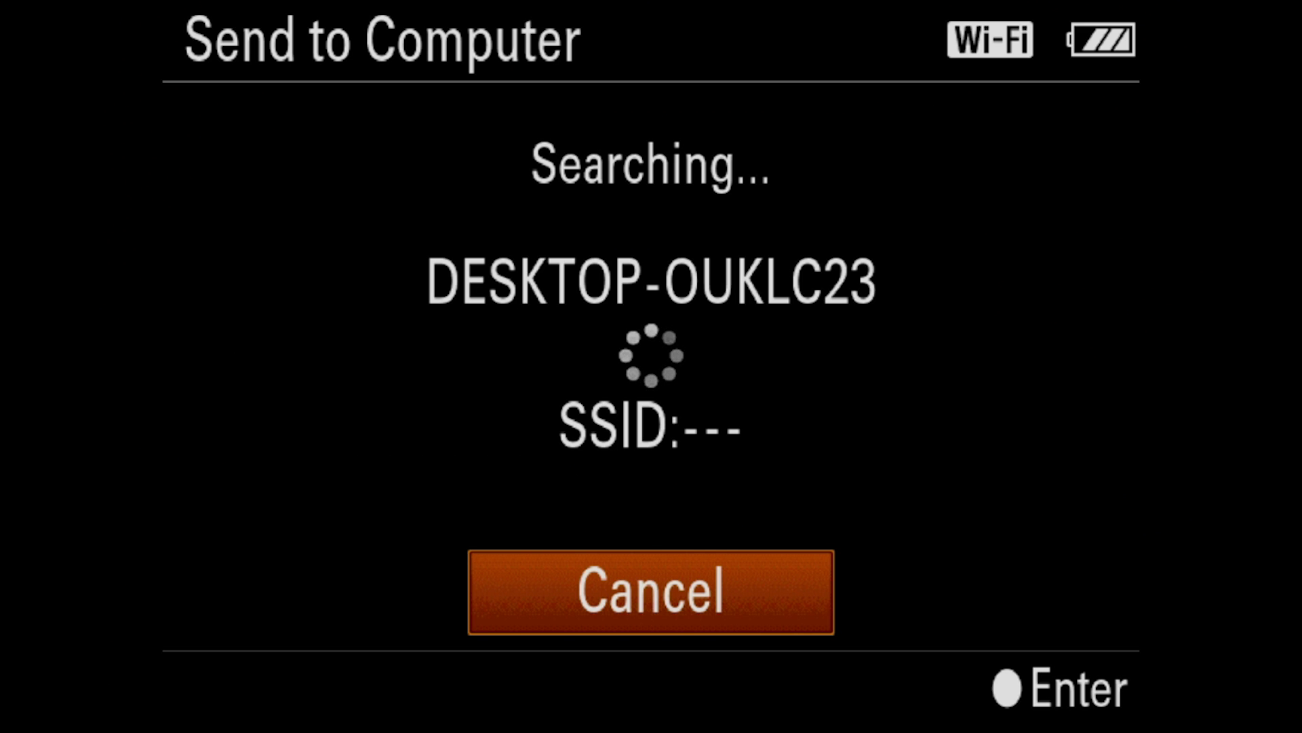